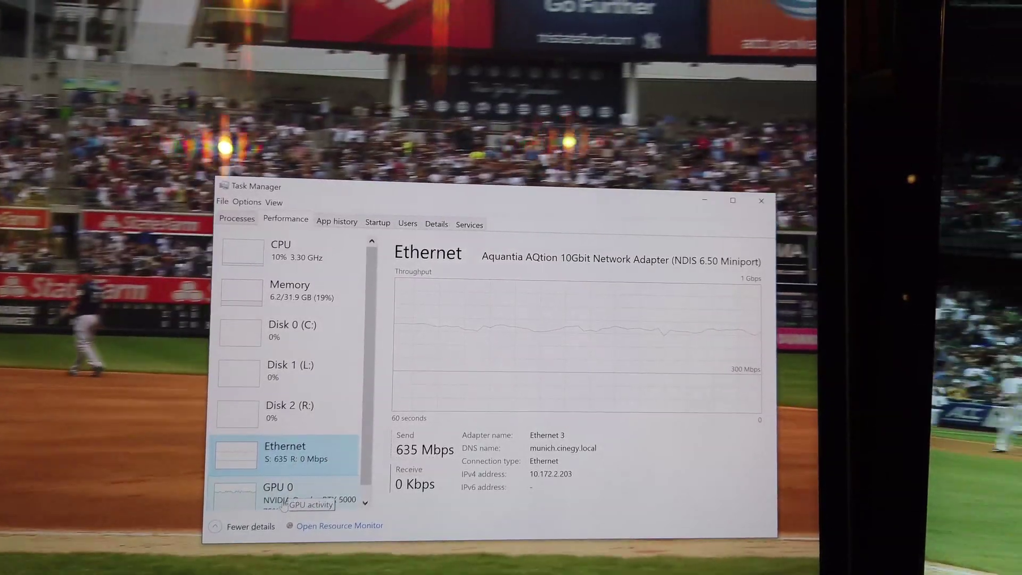
pyautogui.click(283, 504)
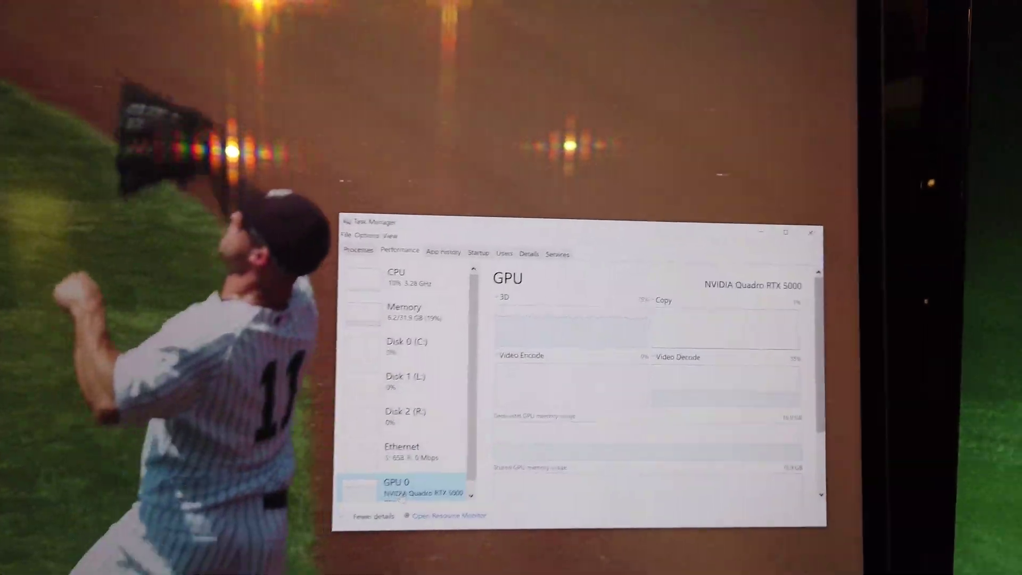